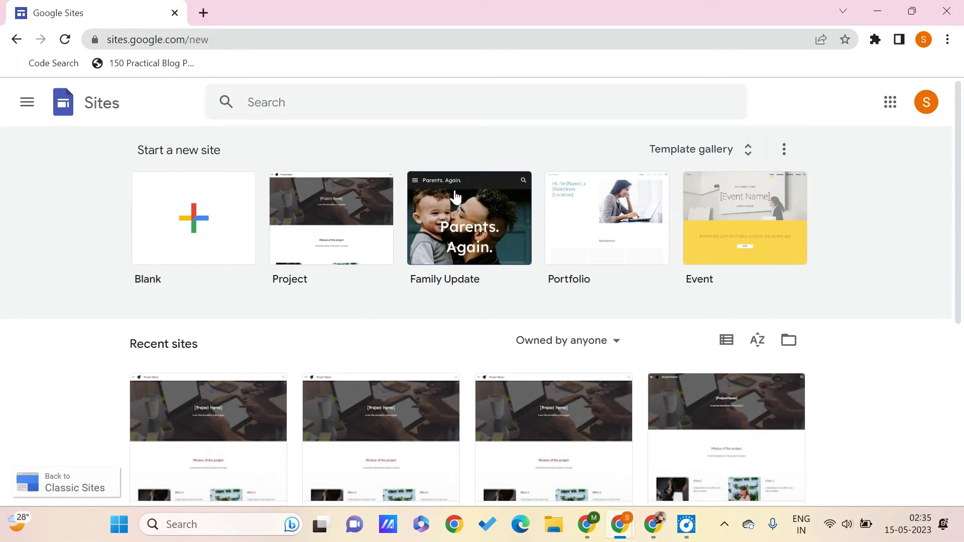
# Create a new site from the Project template in the Template gallery.
pyautogui.click(719, 151)
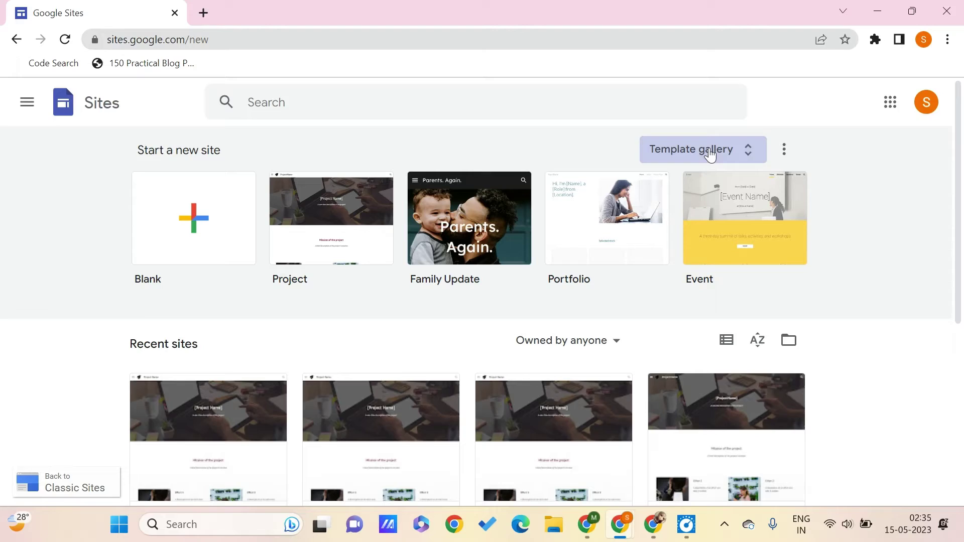
pyautogui.scroll(-4, 535, 307)
pyautogui.scroll(5, 535, 307)
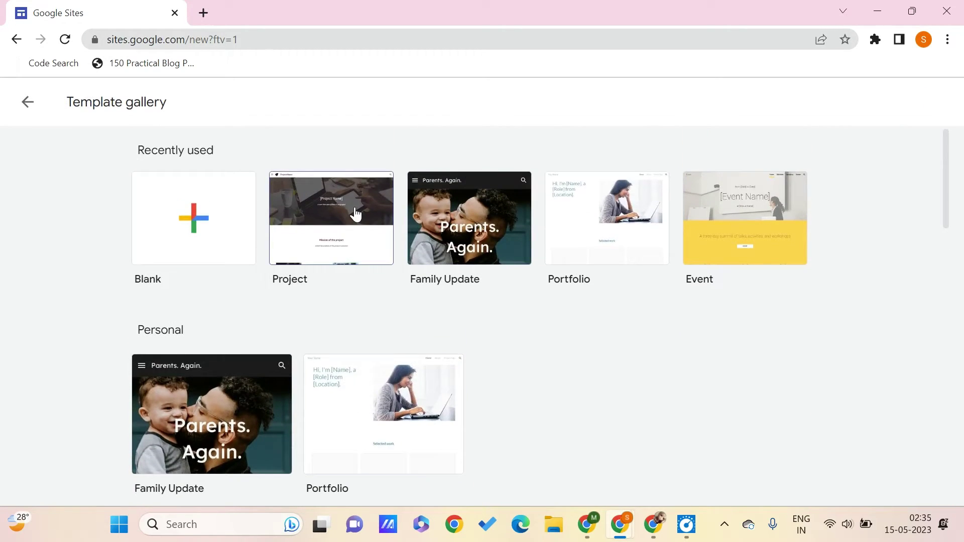
pyautogui.click(355, 208)
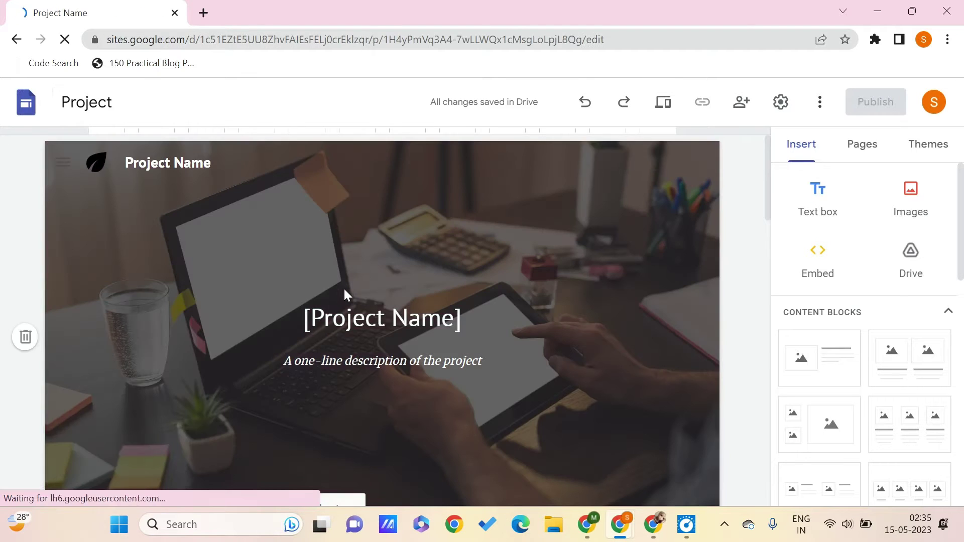
# Review the Project site's Home, History, Team and FAQ pages, then start a New page.
pyautogui.click(343, 288)
pyautogui.scroll(-1, 343, 288)
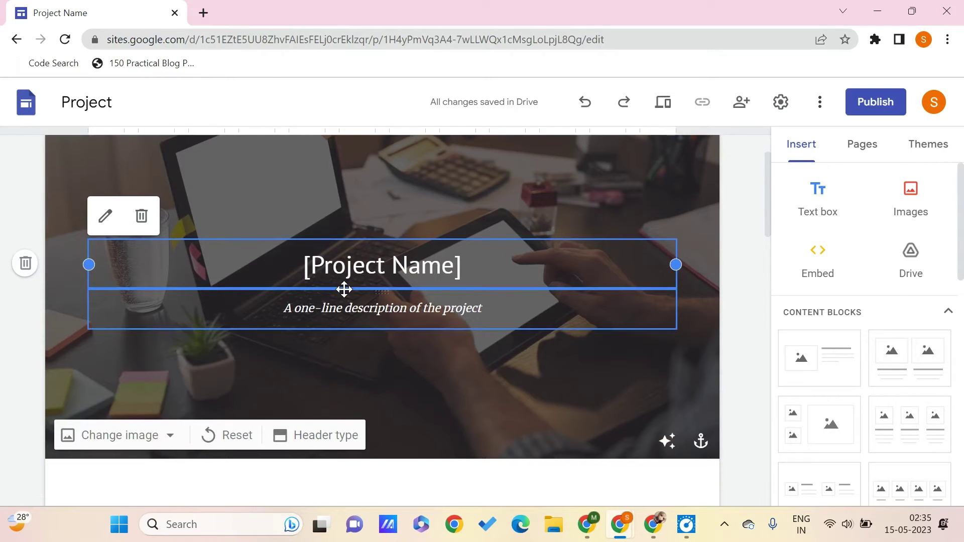
pyautogui.scroll(-4, 344, 288)
pyautogui.scroll(-5, 343, 264)
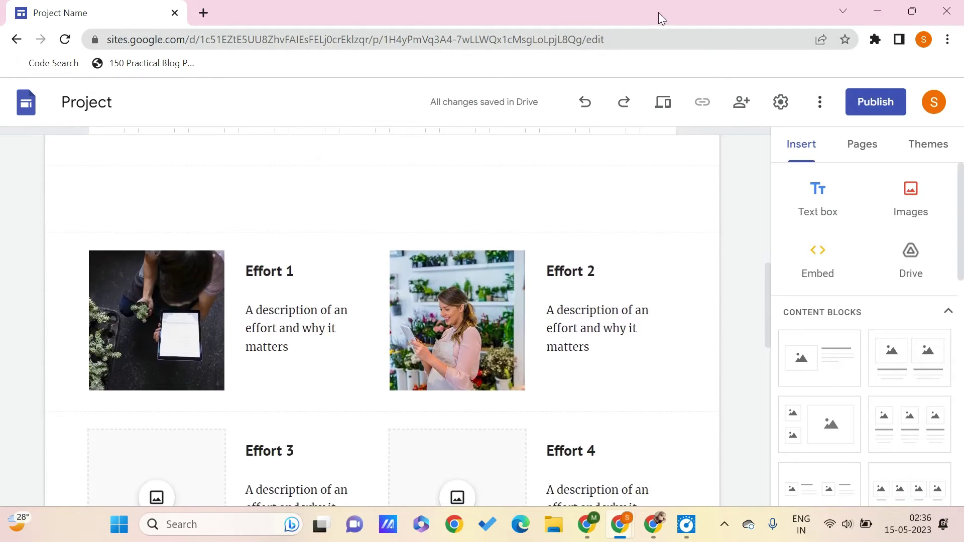
pyautogui.click(863, 155)
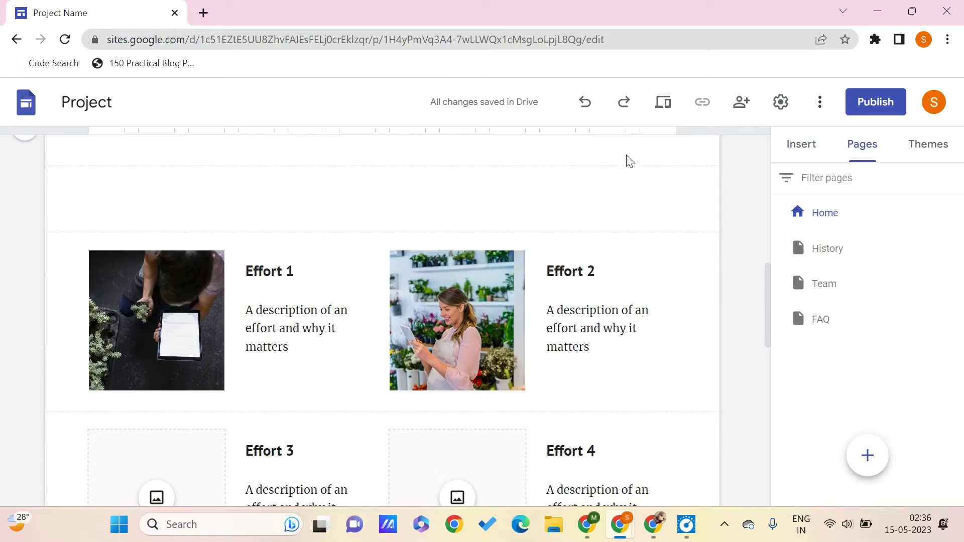
pyautogui.scroll(10, 626, 159)
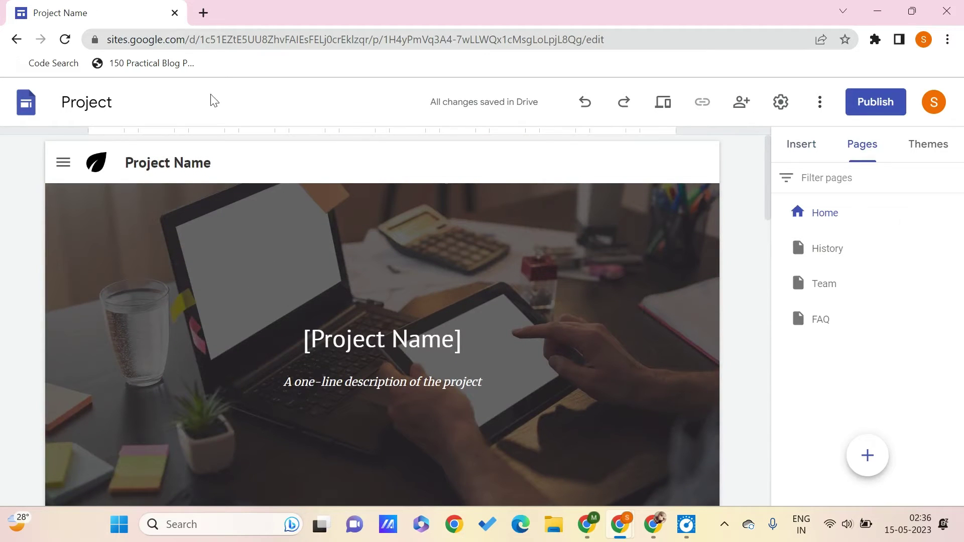
pyautogui.click(59, 174)
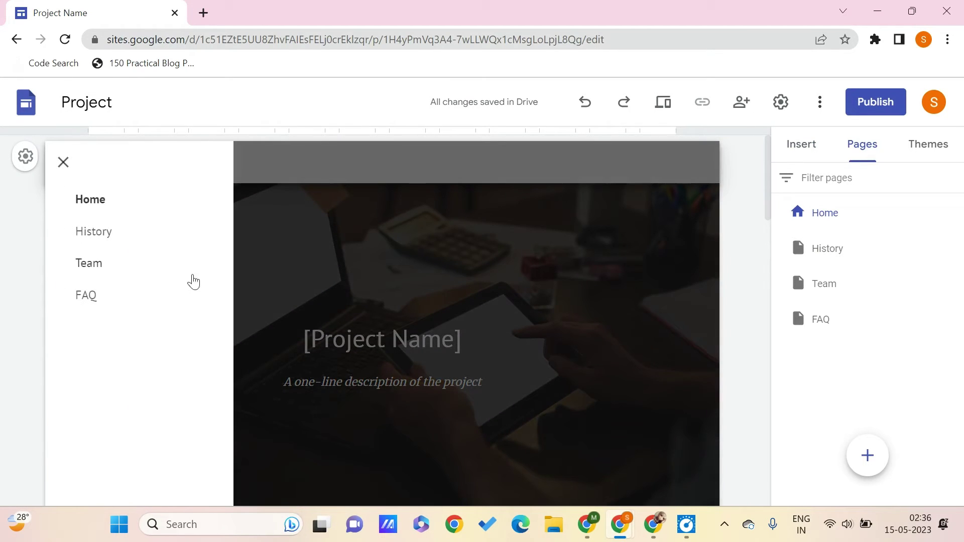
pyautogui.moveTo(895, 248)
pyautogui.click(870, 466)
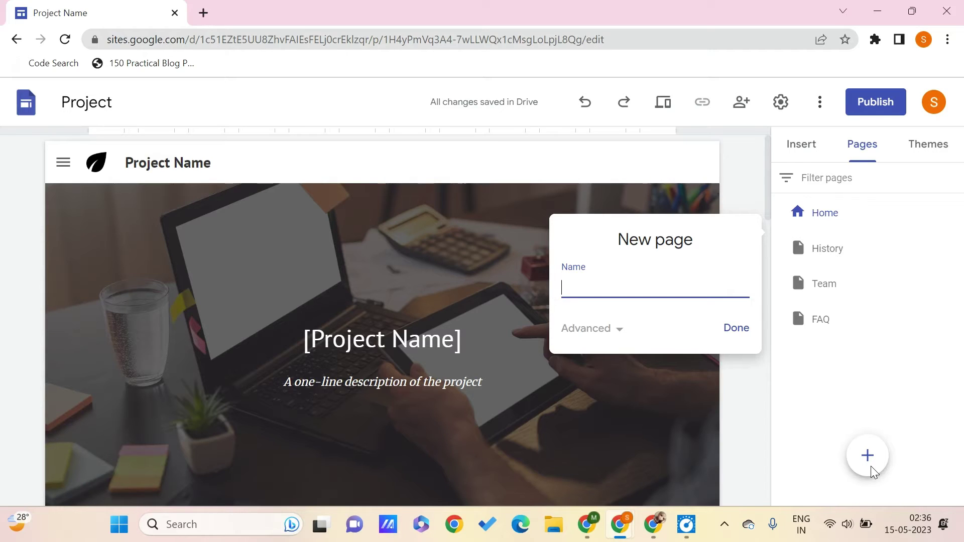
# Name the new page 'Example' and create it.
pyautogui.write('EXA')
pyautogui.press('BackSpace')
pyautogui.press('BackSpace')
pyautogui.write('xamp')
pyautogui.press('BackSpace')
pyautogui.write('ple')
pyautogui.press('Return')
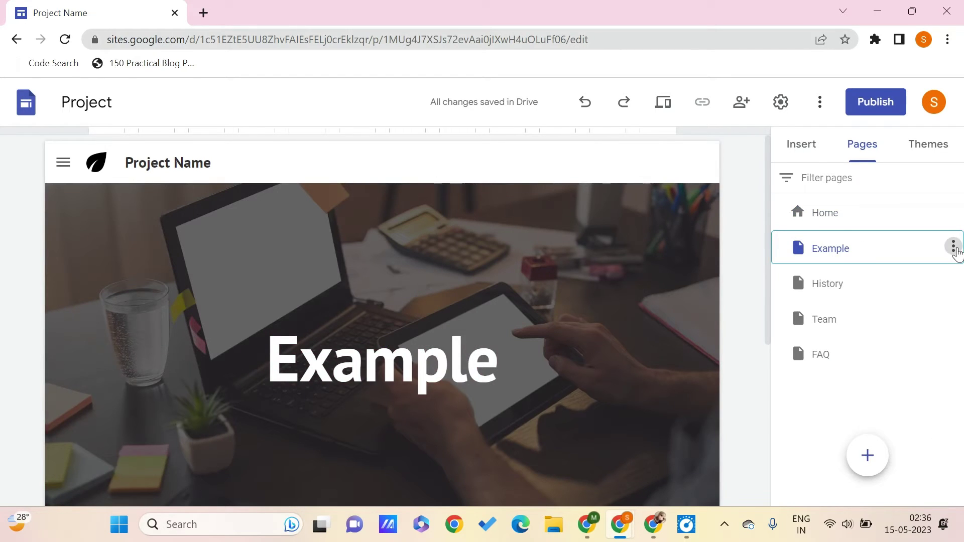
# Check the Example page's options, then switch to the FAQ page.
pyautogui.click(953, 248)
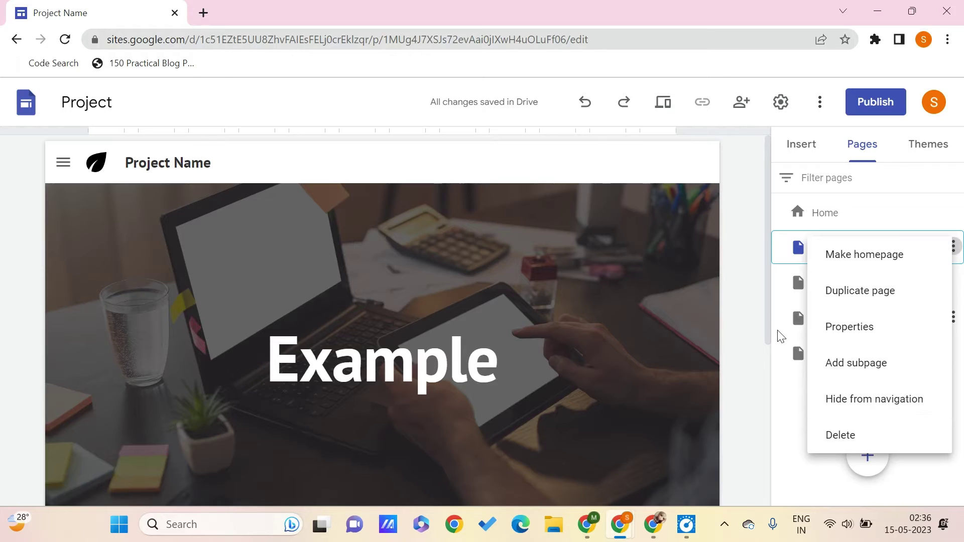
pyautogui.click(778, 338)
pyautogui.click(783, 351)
pyautogui.moveTo(868, 472)
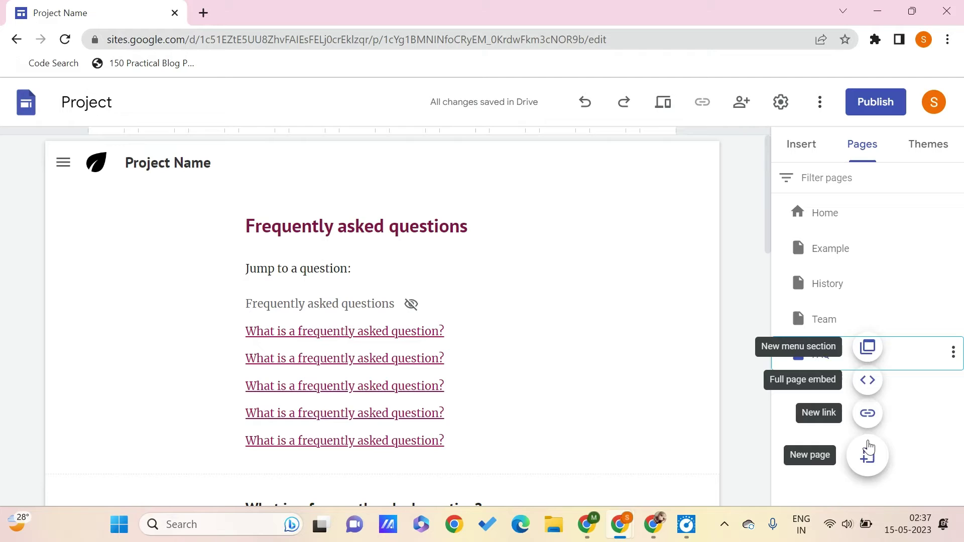
pyautogui.click(867, 414)
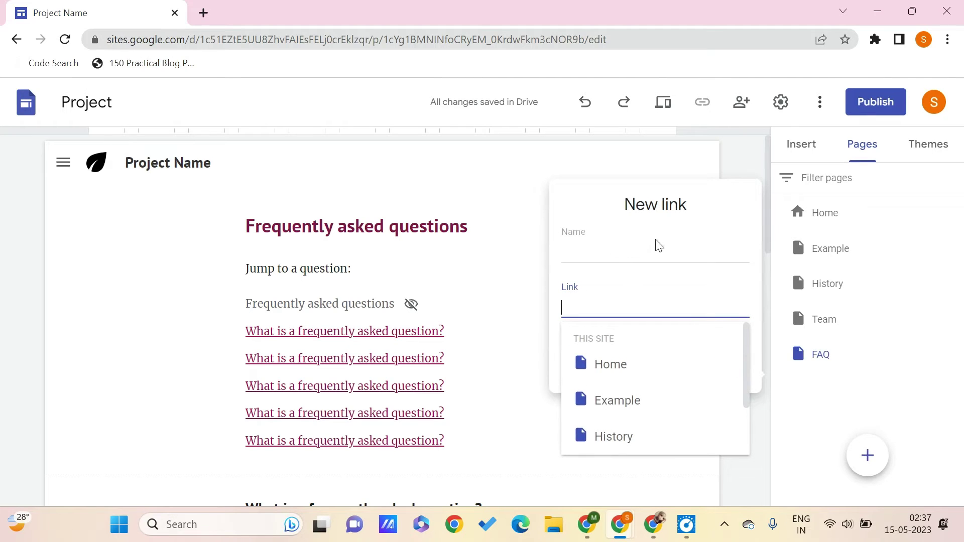
pyautogui.click(644, 246)
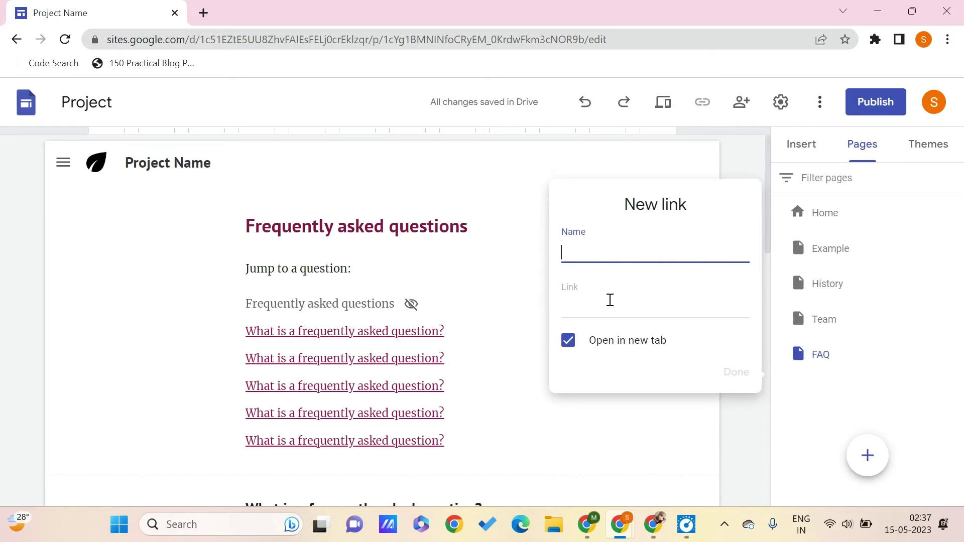
pyautogui.write('Visit this!')
pyautogui.click(609, 299)
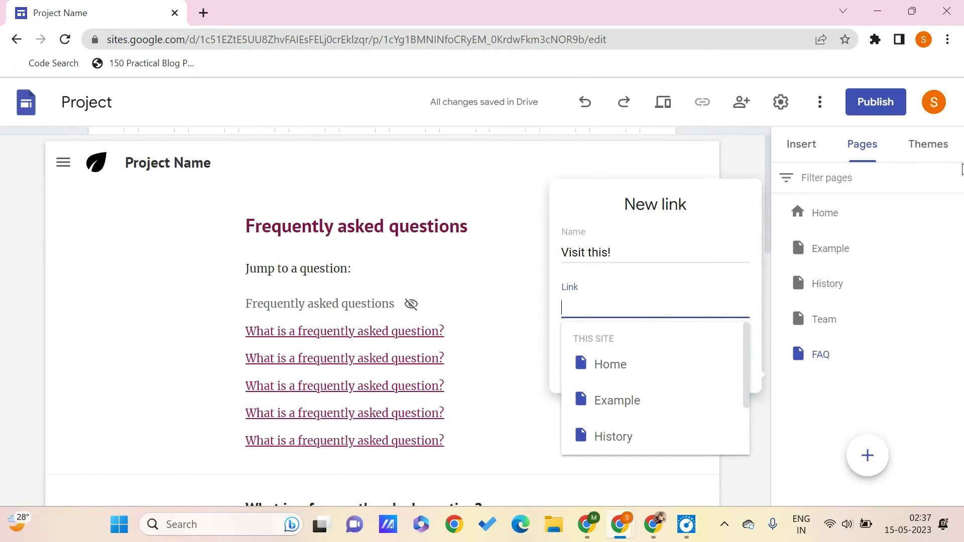
pyautogui.press('Escape')
pyautogui.click(574, 303)
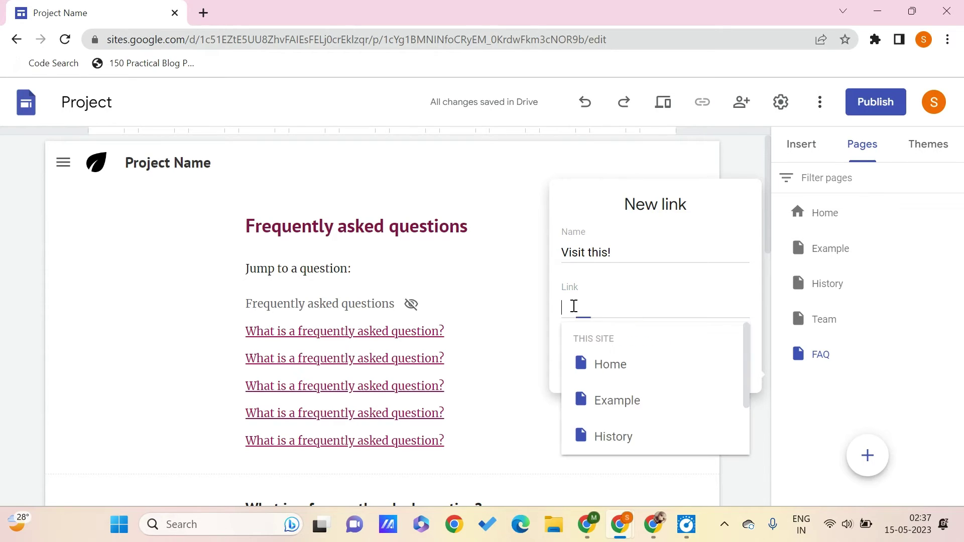
pyautogui.write('www')
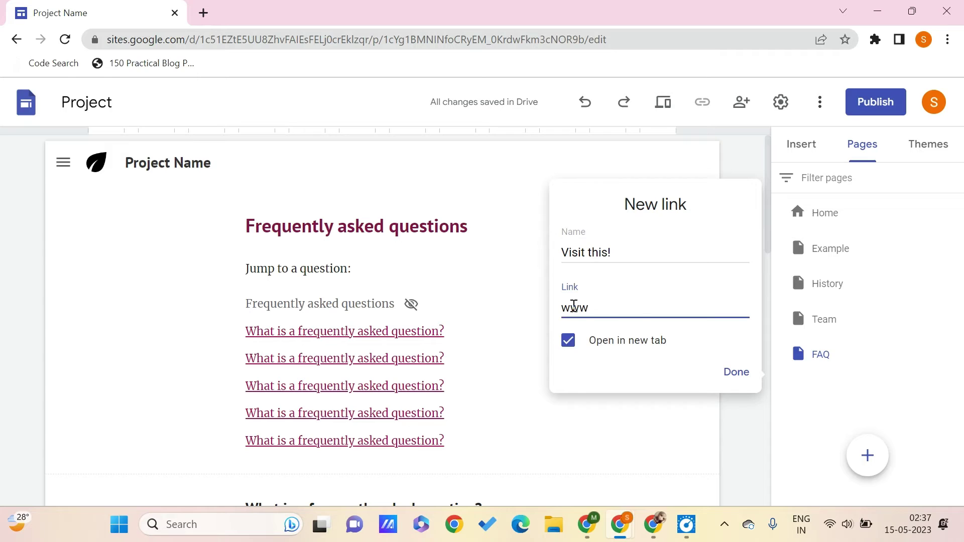
pyautogui.write('.pctipspro.com')
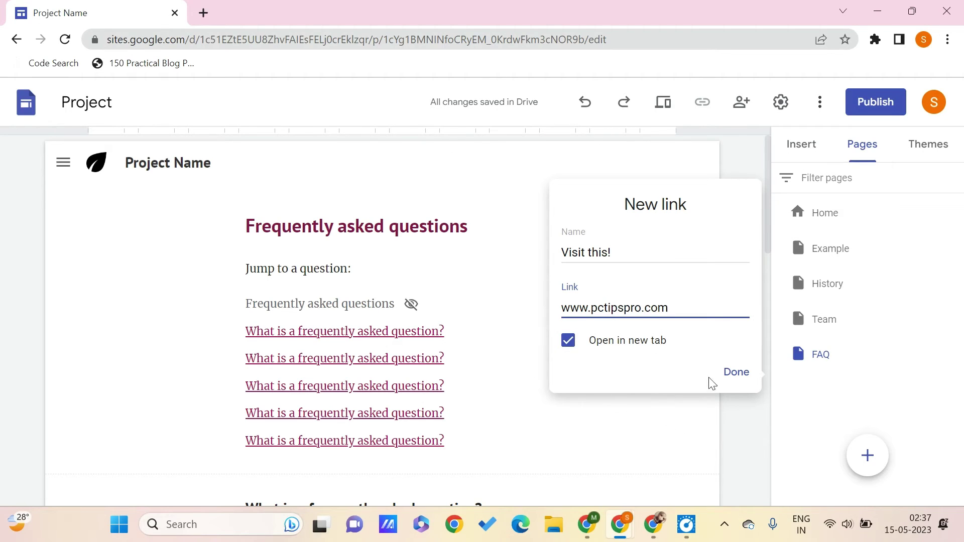
pyautogui.click(735, 377)
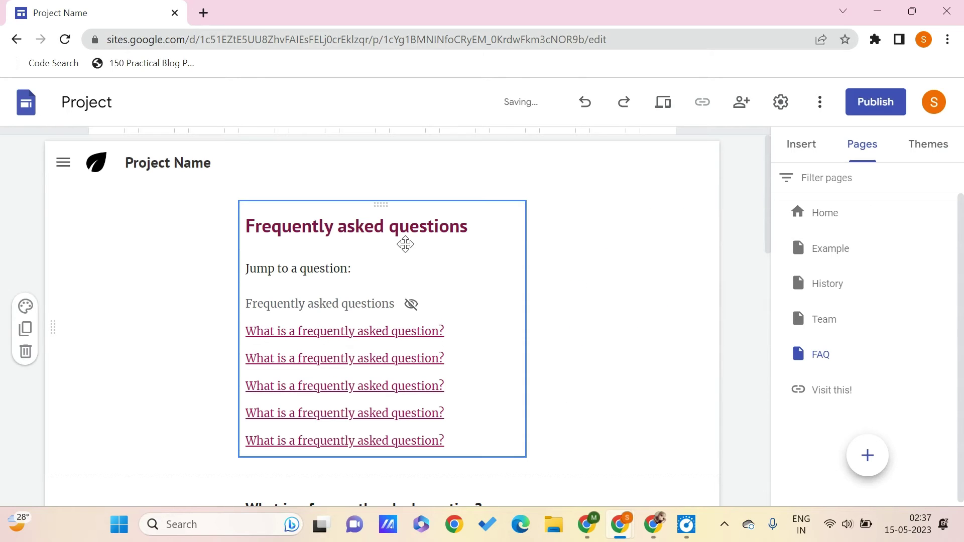
# Test the 'Visit this!' link from the header menu, then return to the editor tab.
pyautogui.click(66, 163)
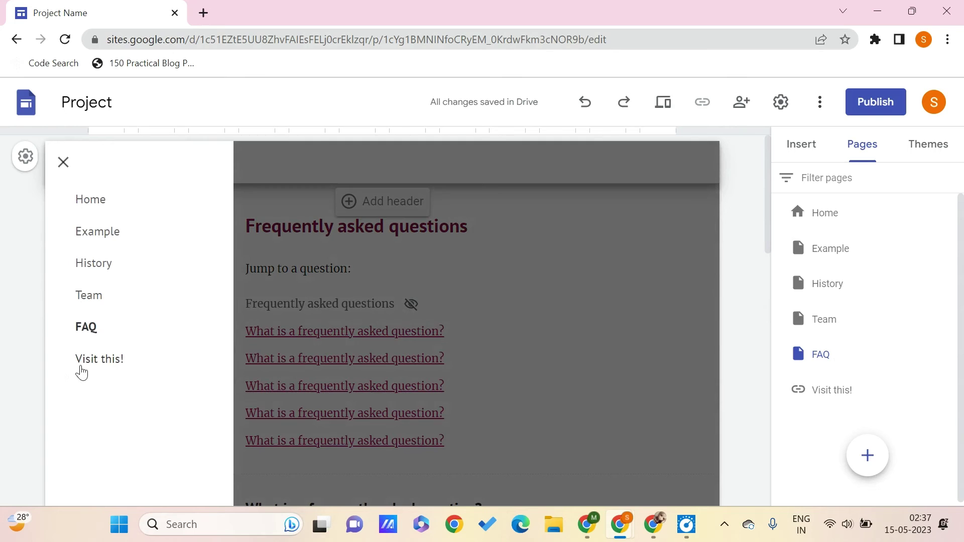
pyautogui.click(81, 369)
pyautogui.click(91, 10)
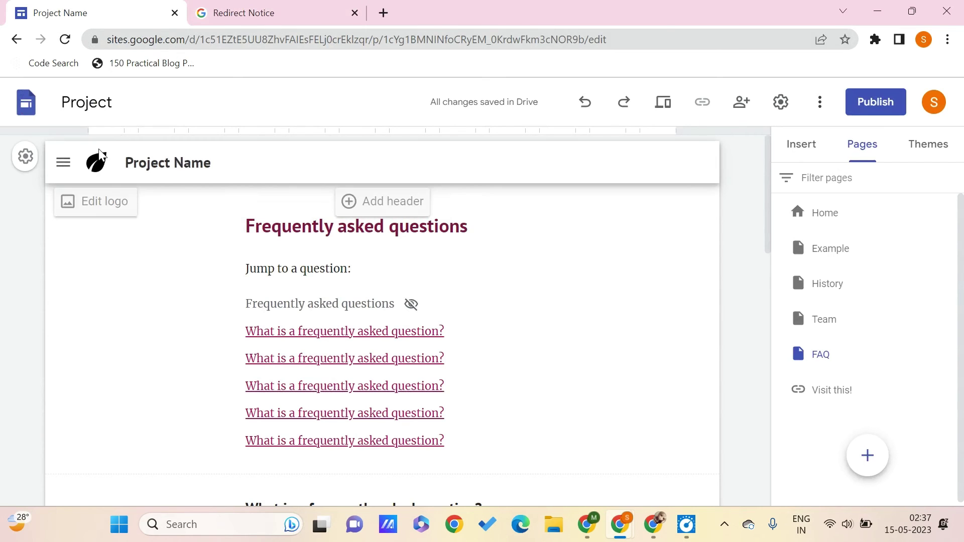
# Navigate via the site menu to the History page and then the Example page.
pyautogui.click(65, 163)
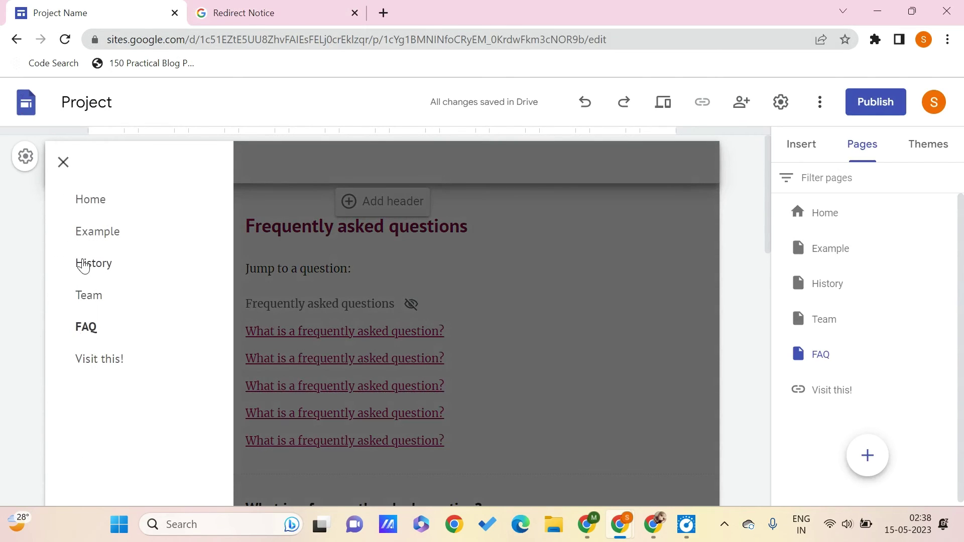
pyautogui.click(84, 264)
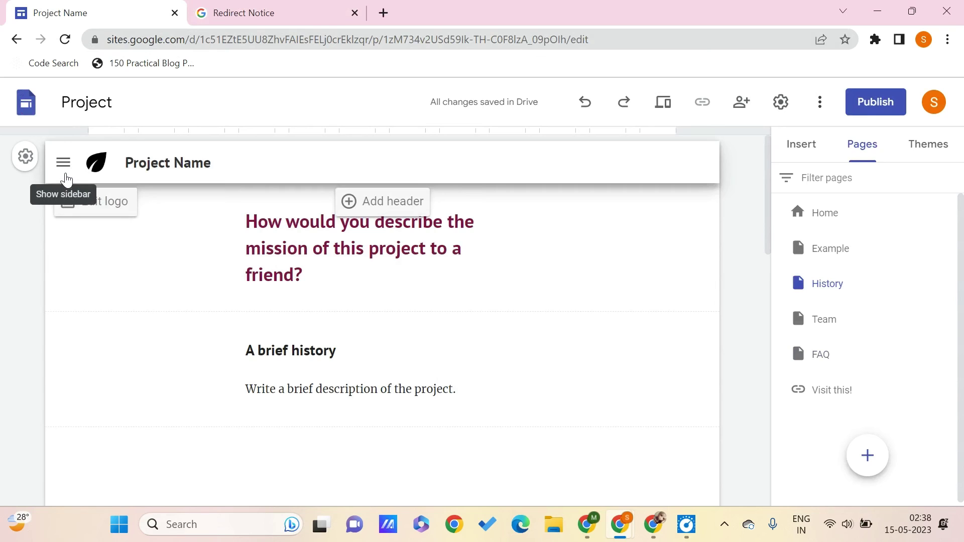
pyautogui.click(66, 164)
pyautogui.click(95, 235)
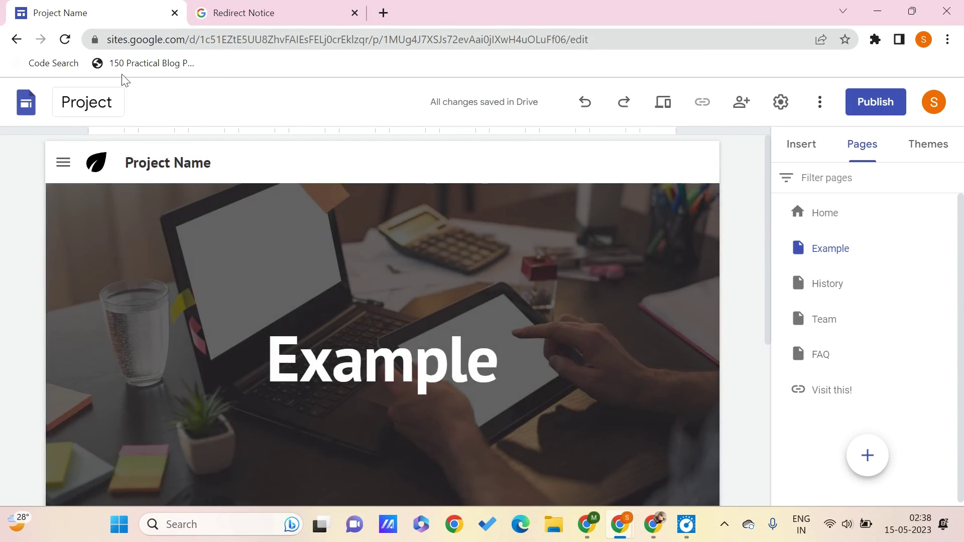